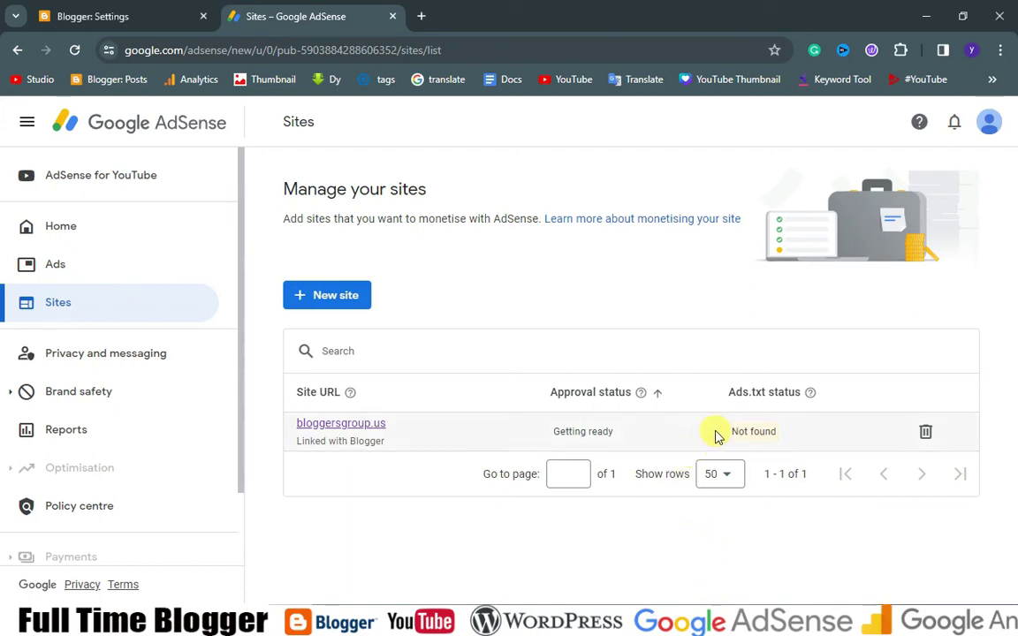
Highlight the site's Not found ads.txt status in AdSense, then bring up the Notepad ads.txt draft.
drag(715, 434, 870, 434)
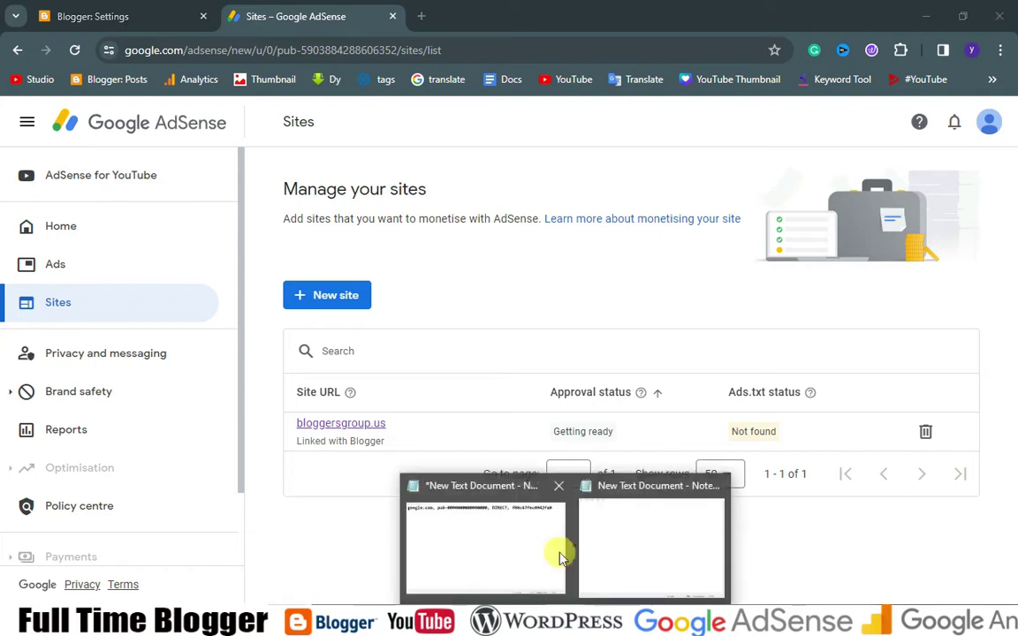
click(515, 541)
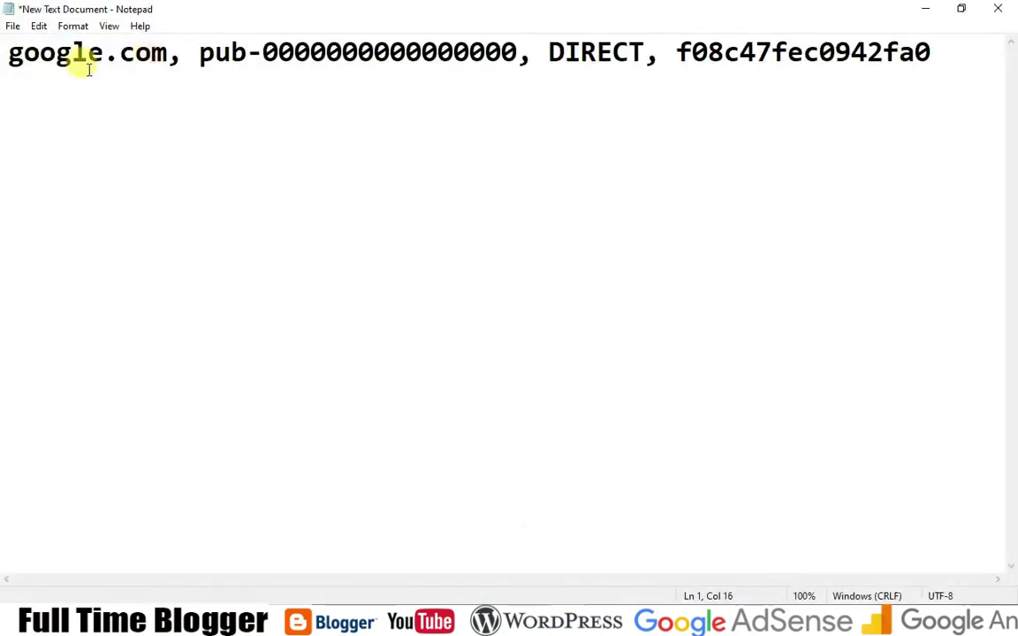
Inspect the Notepad ads.txt line with its all-zero placeholder publisher ID, then return to AdSense.
drag(9, 51, 1008, 53)
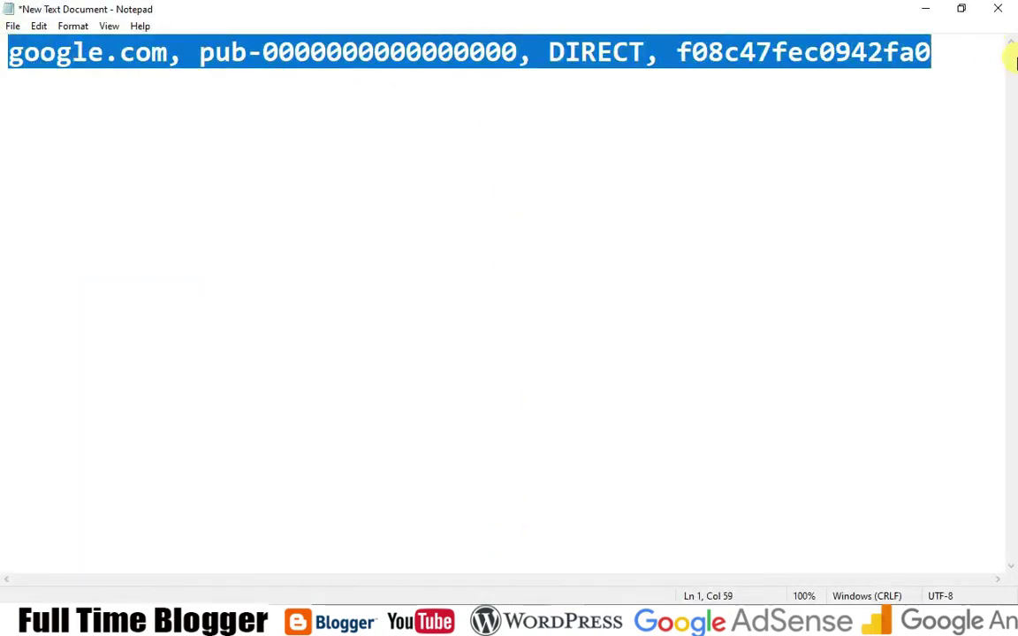
click(867, 59)
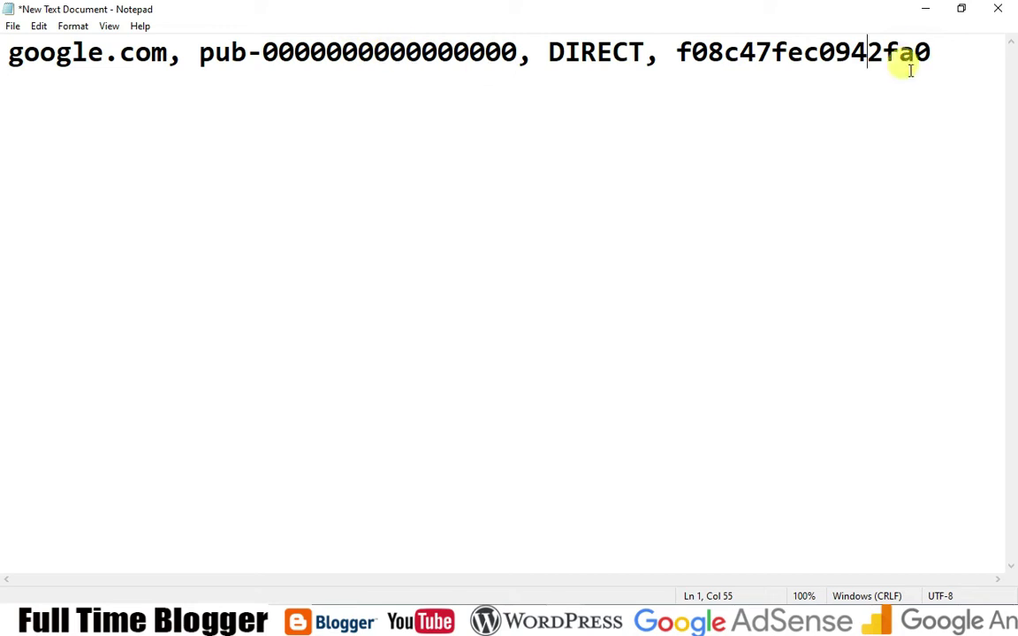
click(946, 42)
drag(946, 42, 29, 53)
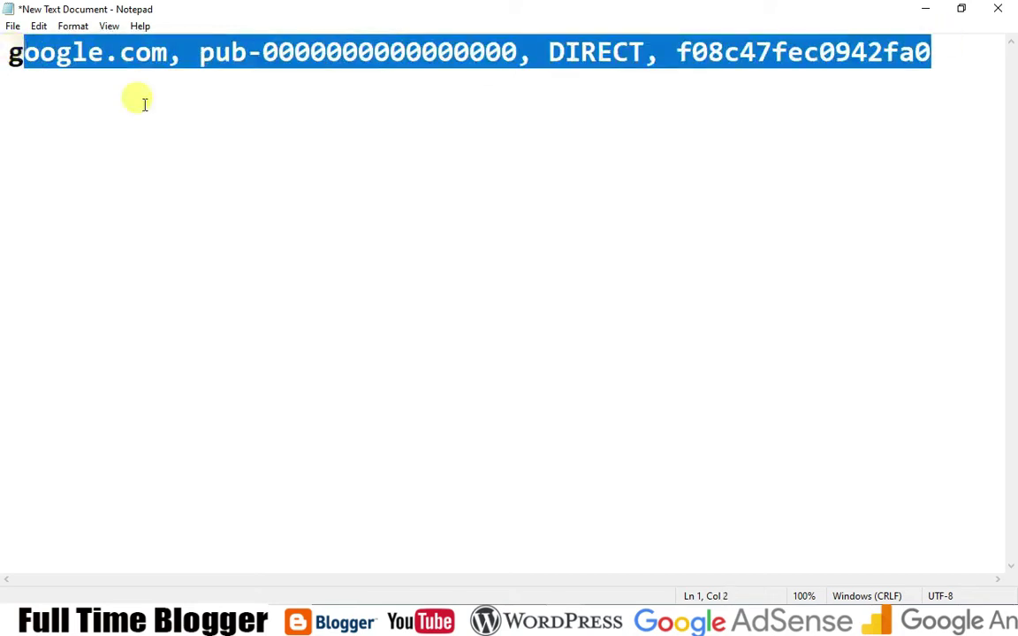
click(453, 52)
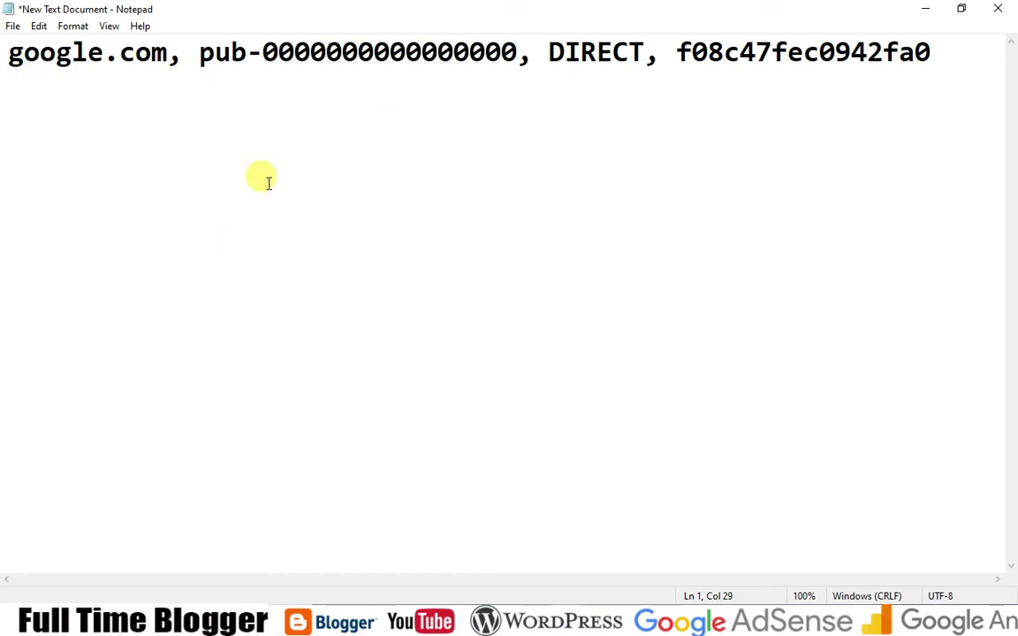
key(alt+Tab)
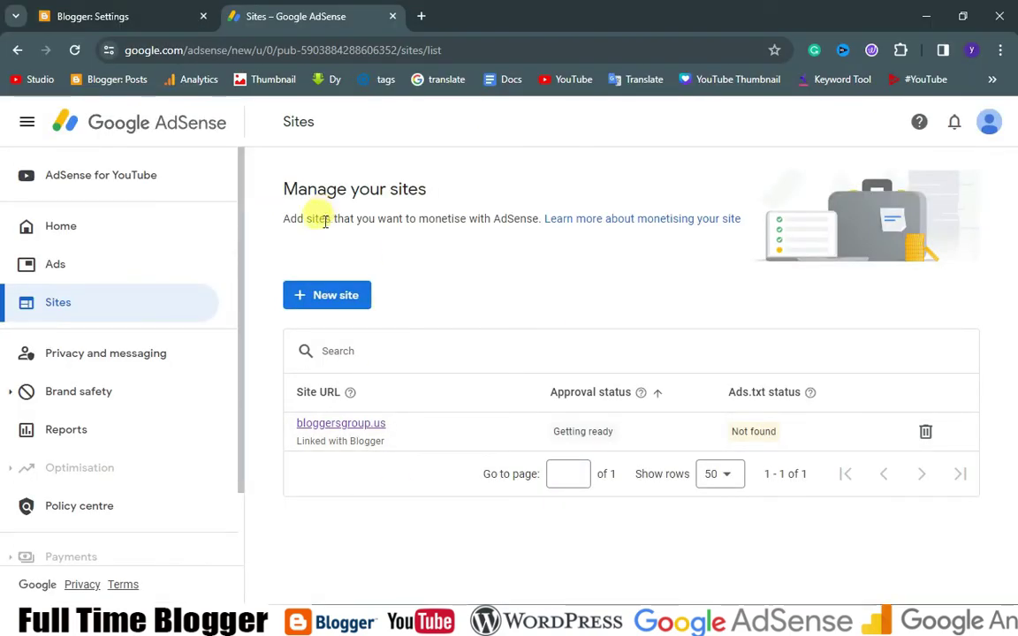
Navigate the AdSense sidebar through Account > Settings to the Account information page.
drag(243, 399, 240, 486)
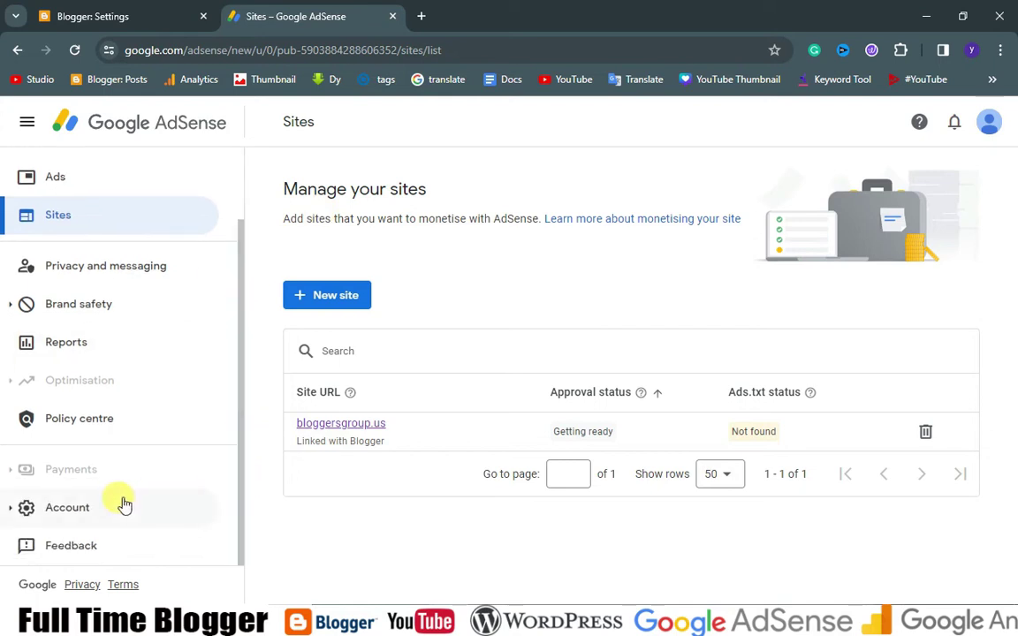
click(87, 508)
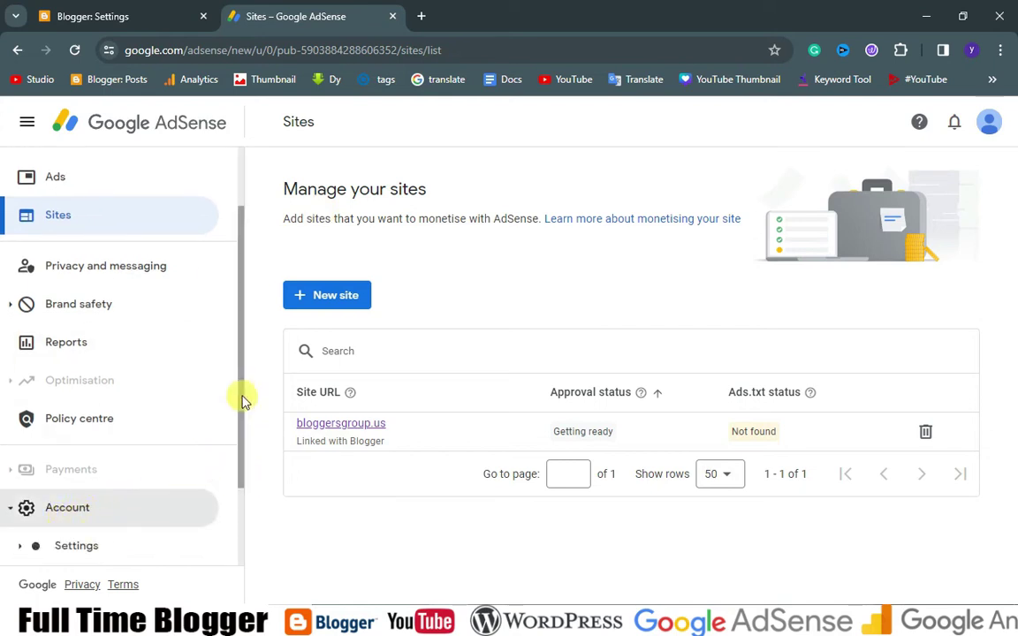
drag(240, 400, 236, 495)
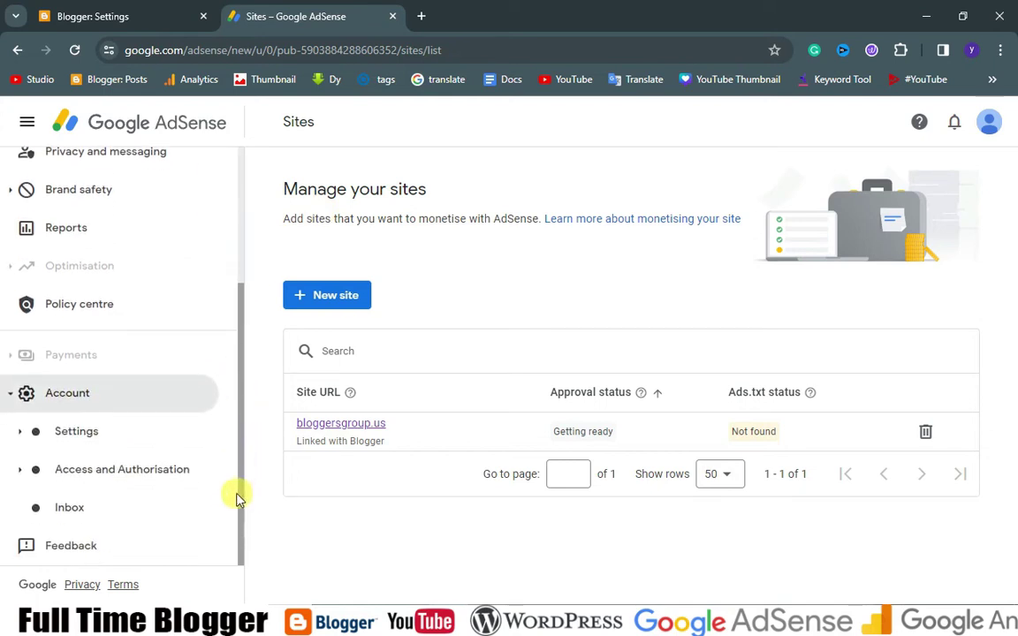
click(118, 465)
click(108, 441)
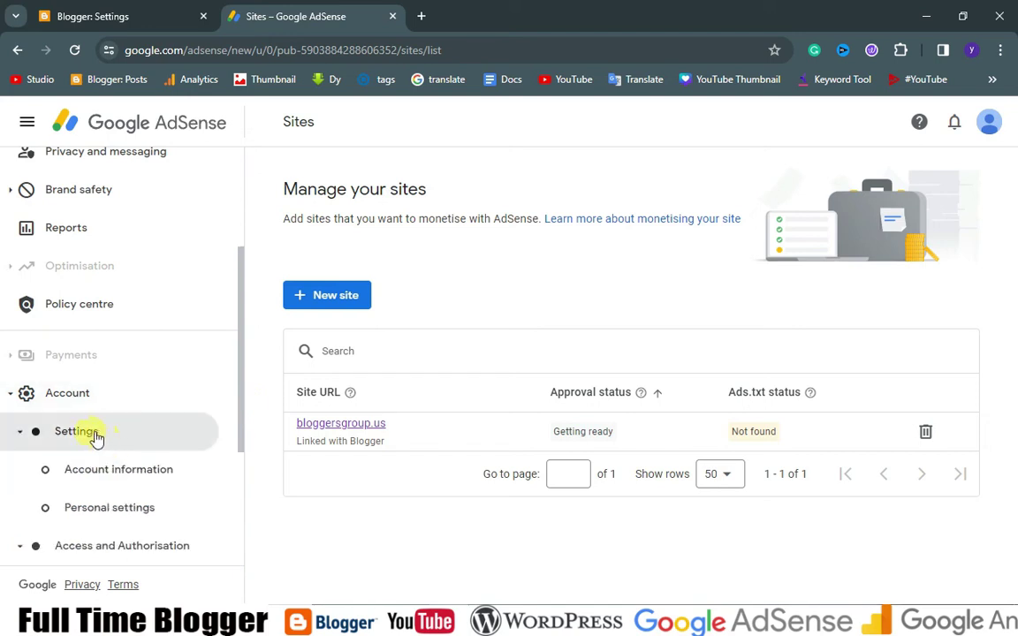
click(134, 481)
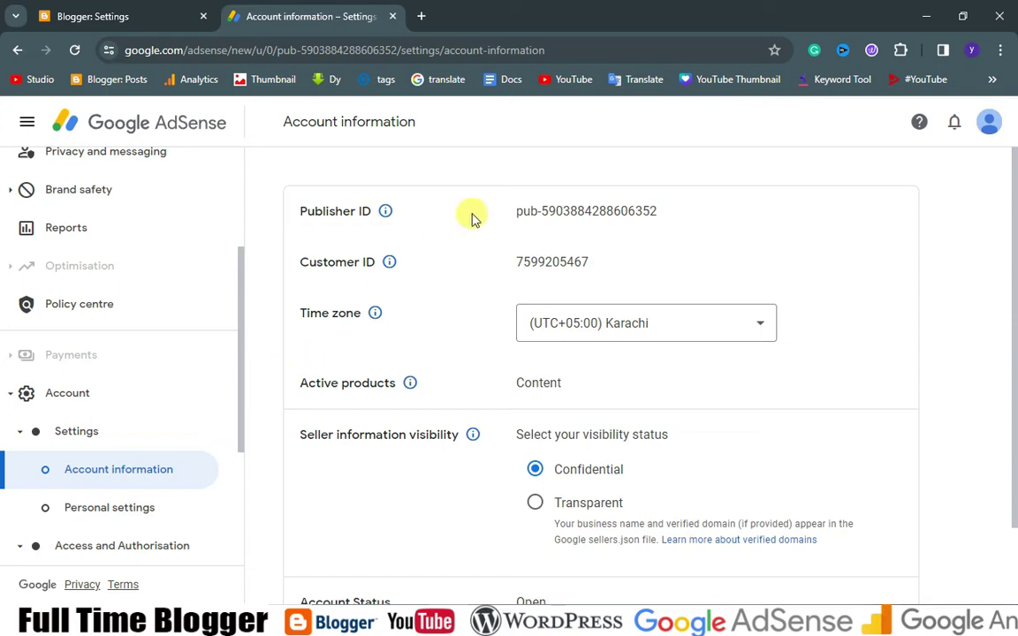
Select and copy the Publisher ID from the Account information page.
drag(516, 210, 729, 212)
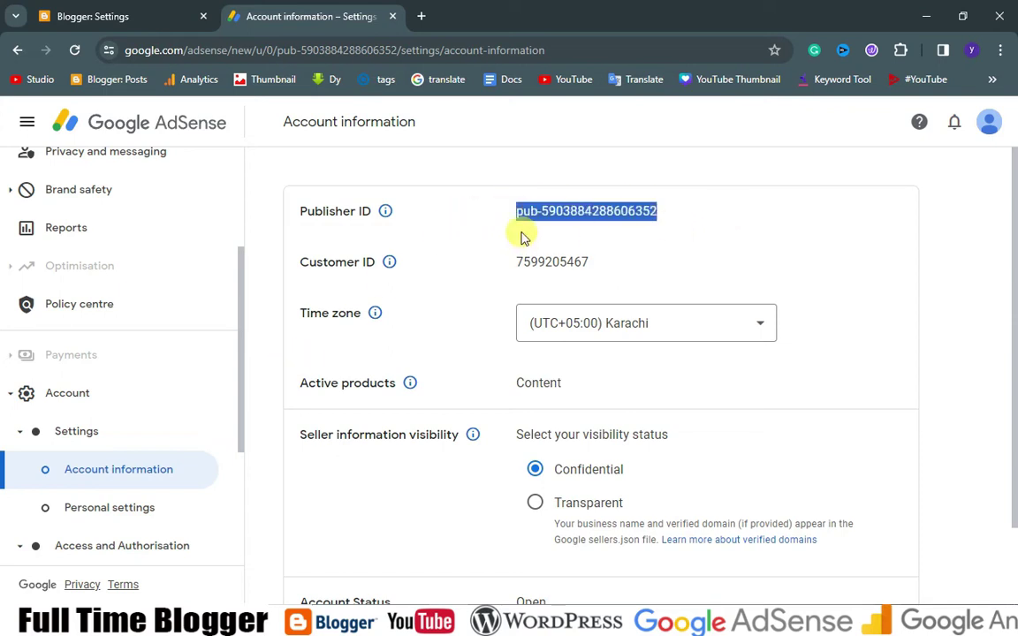
right_click(545, 207)
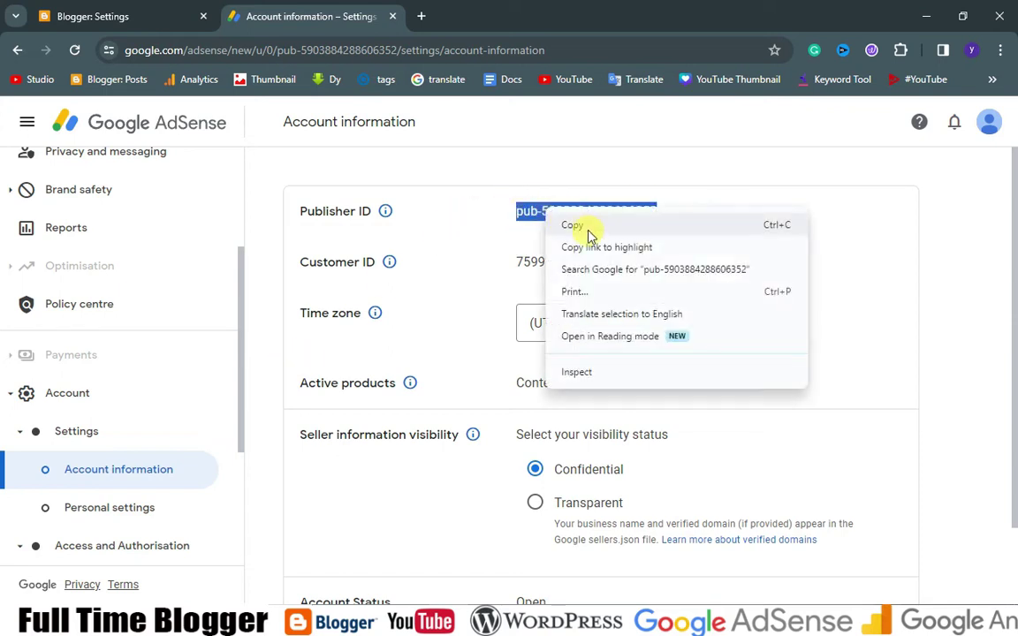
click(587, 230)
right_click(583, 213)
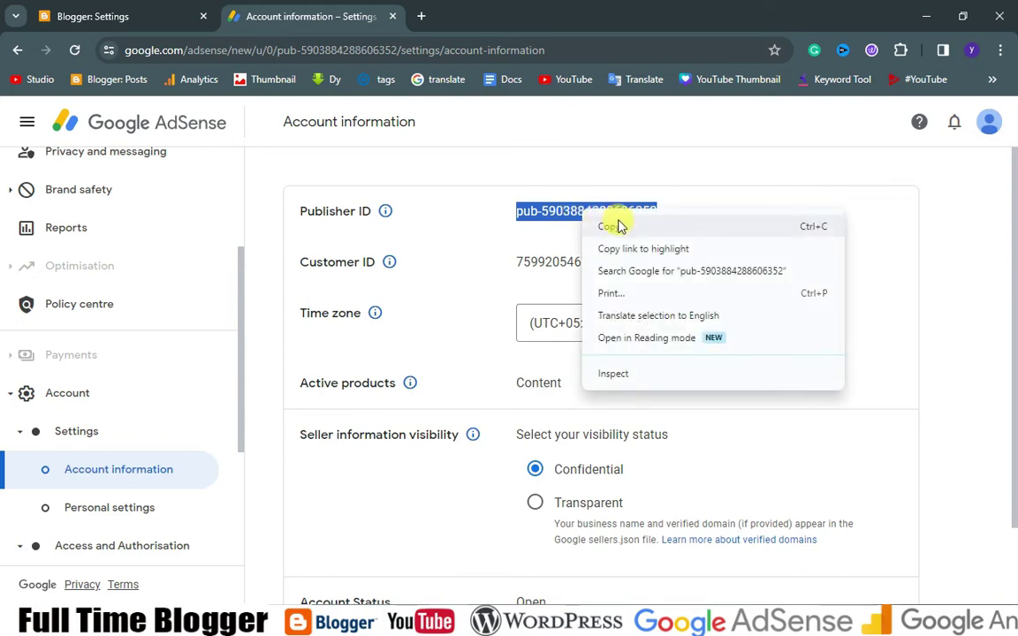
click(618, 226)
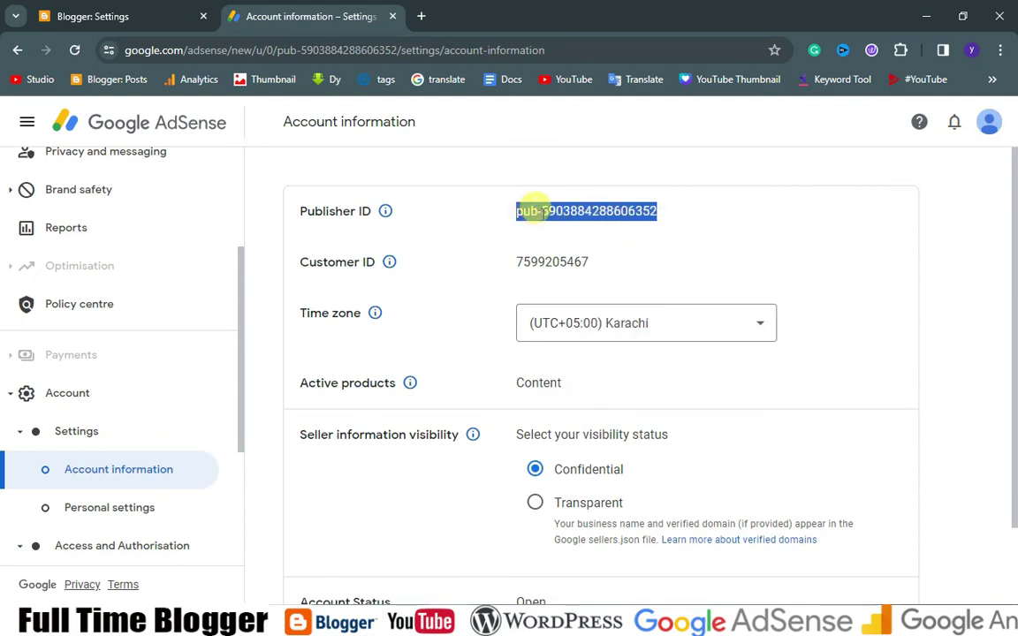
right_click(540, 210)
click(585, 227)
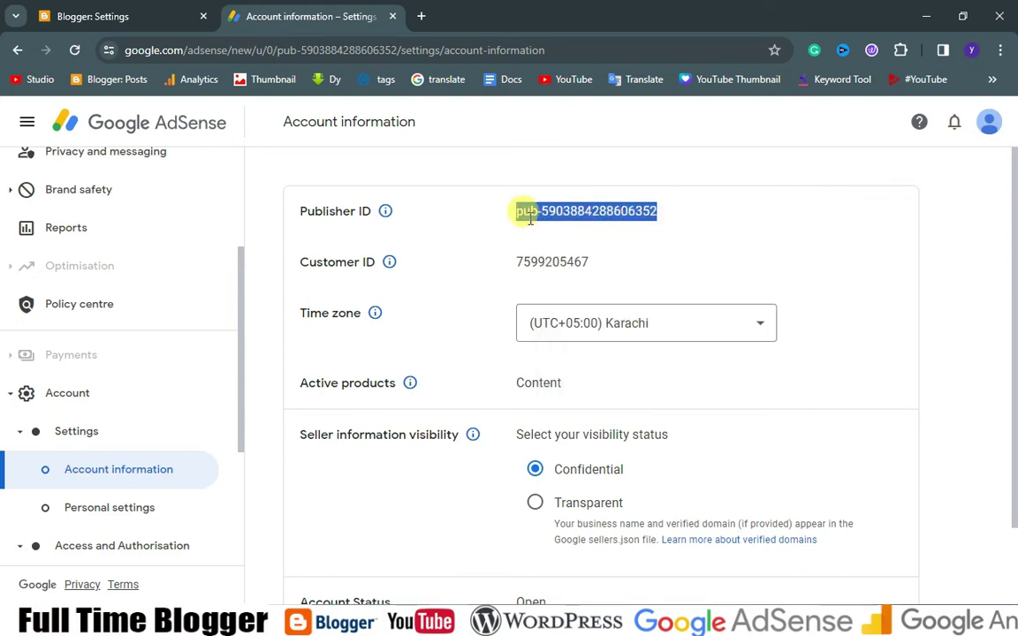
right_click(534, 216)
click(568, 232)
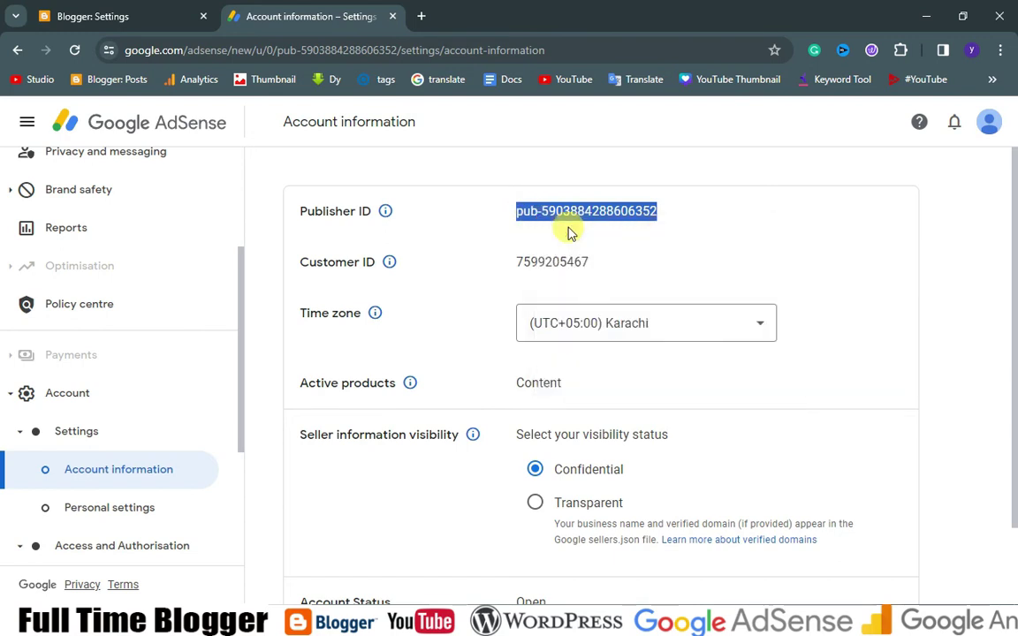
click(565, 622)
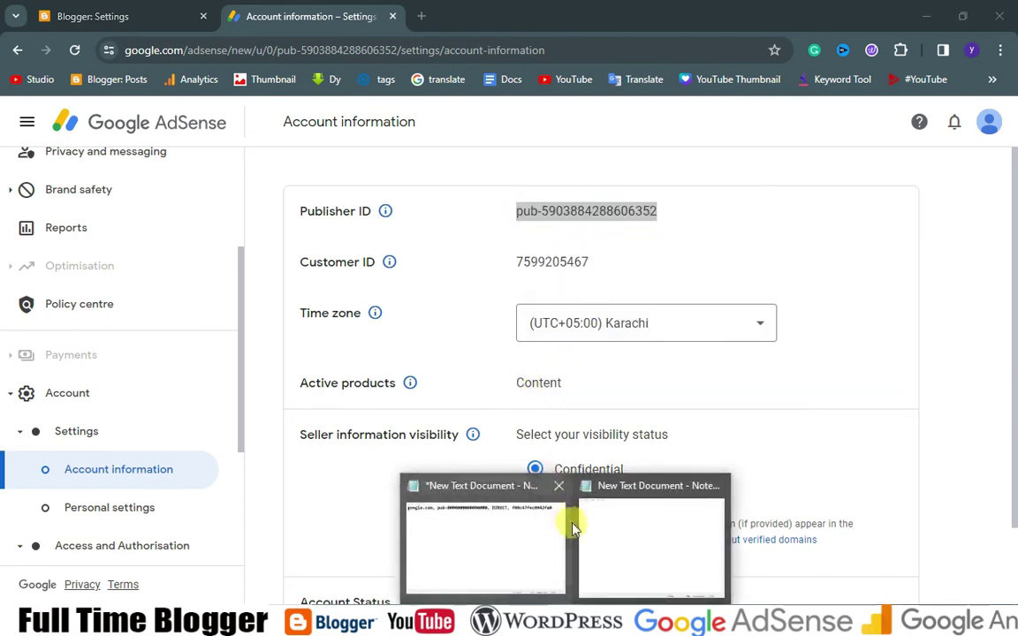
click(509, 540)
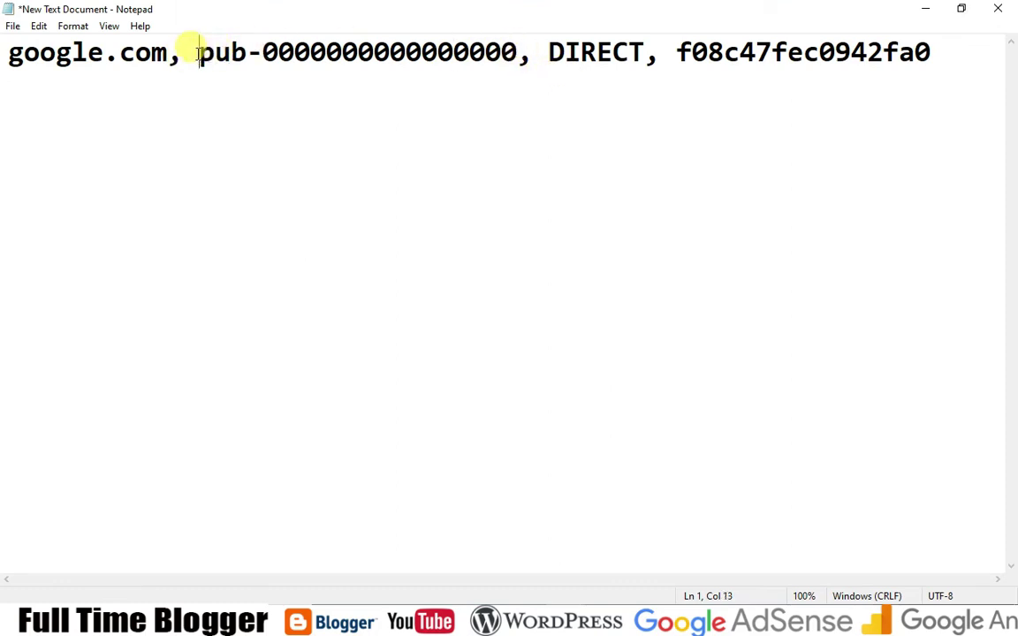
drag(199, 55, 522, 57)
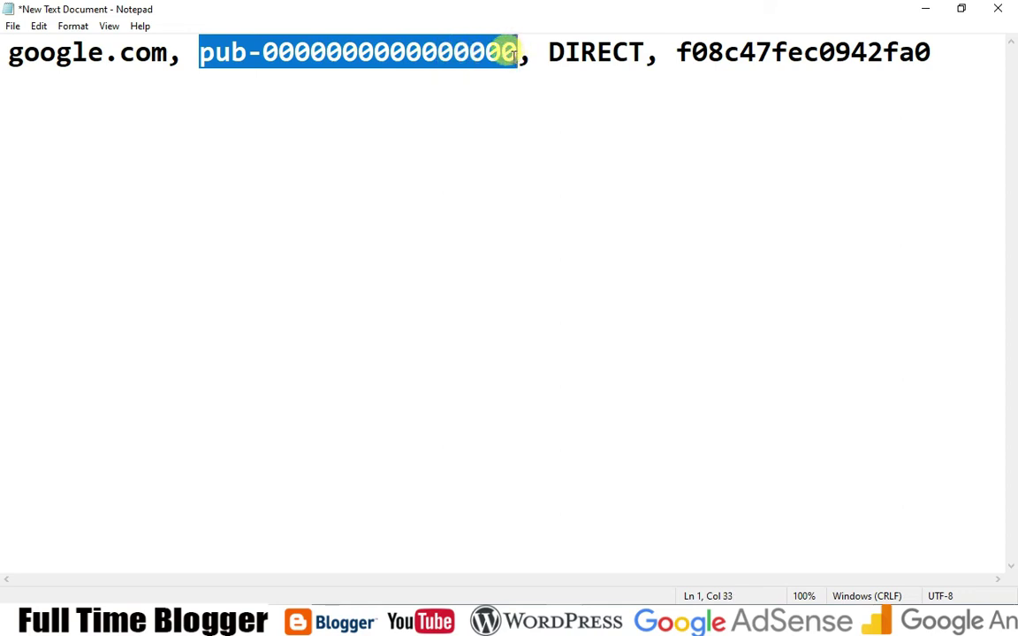
key(Delete)
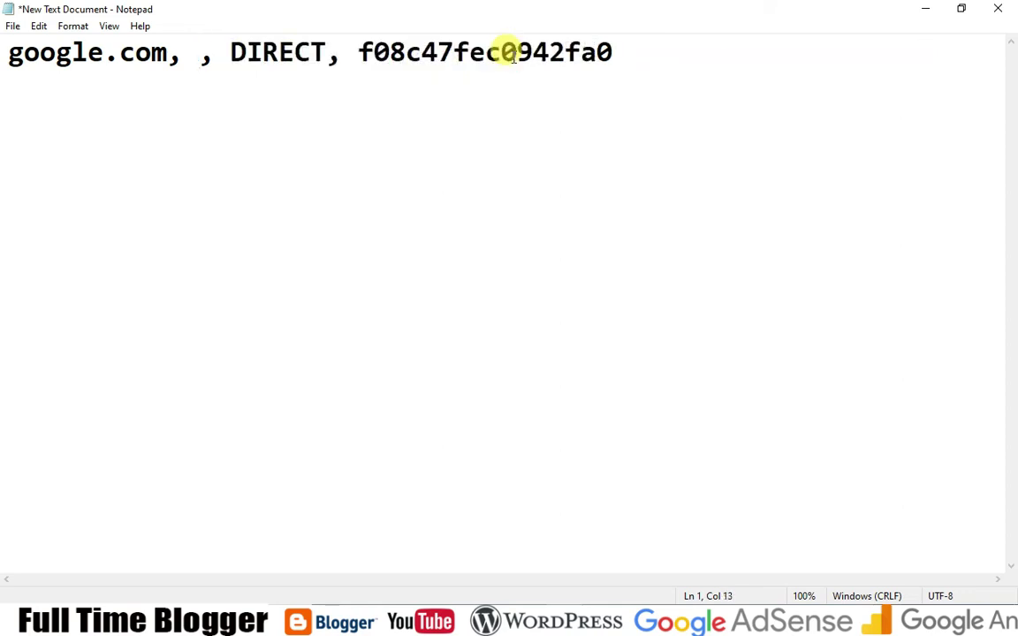
key(ctrl+v)
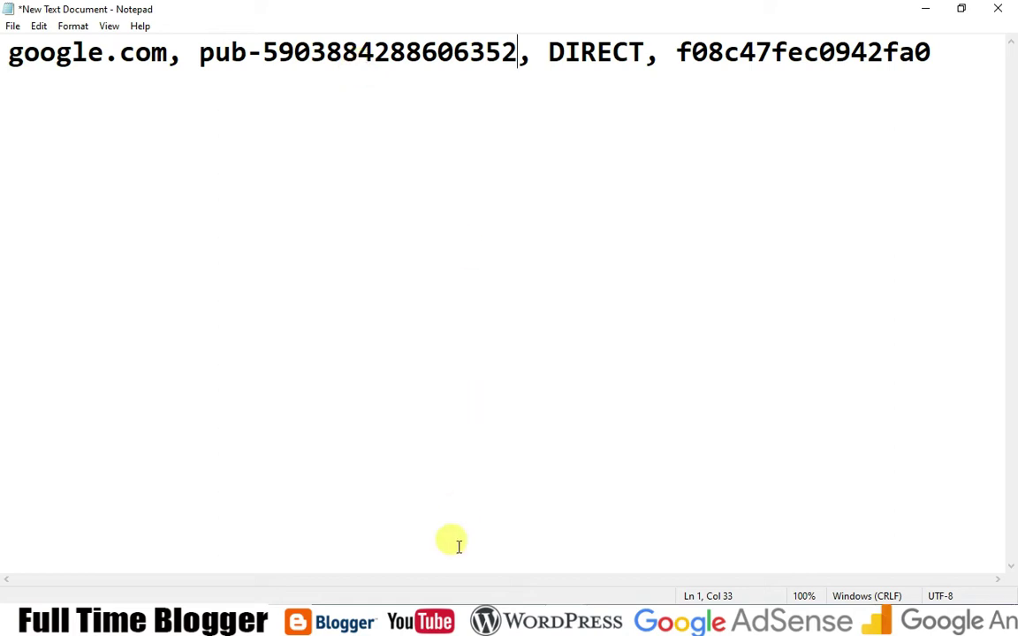
Verify the ID against AdSense, then copy the complete ads.txt line.
key(alt+Tab)
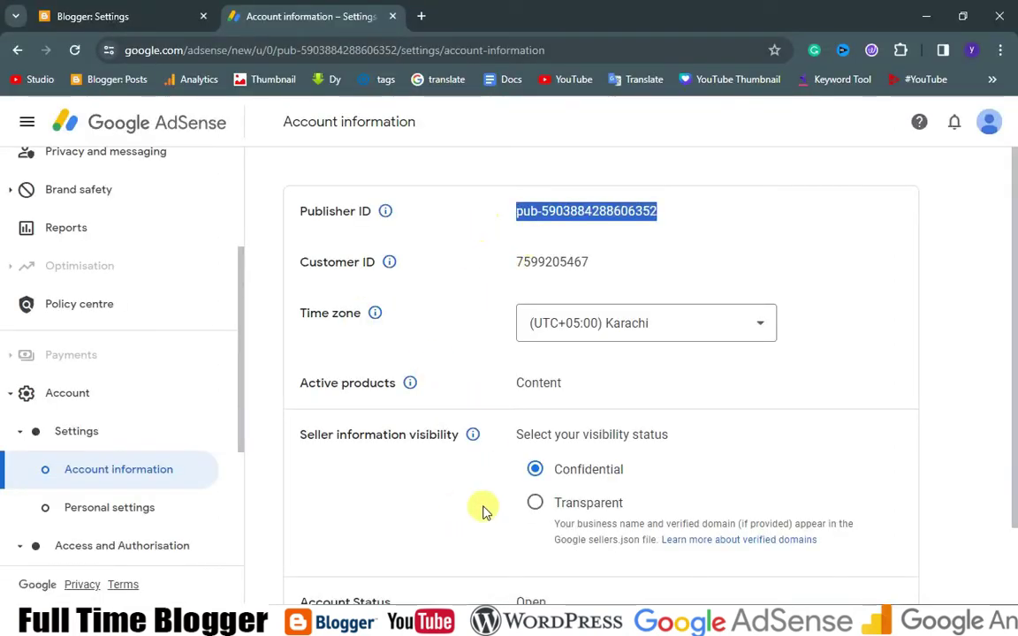
key(alt+Tab)
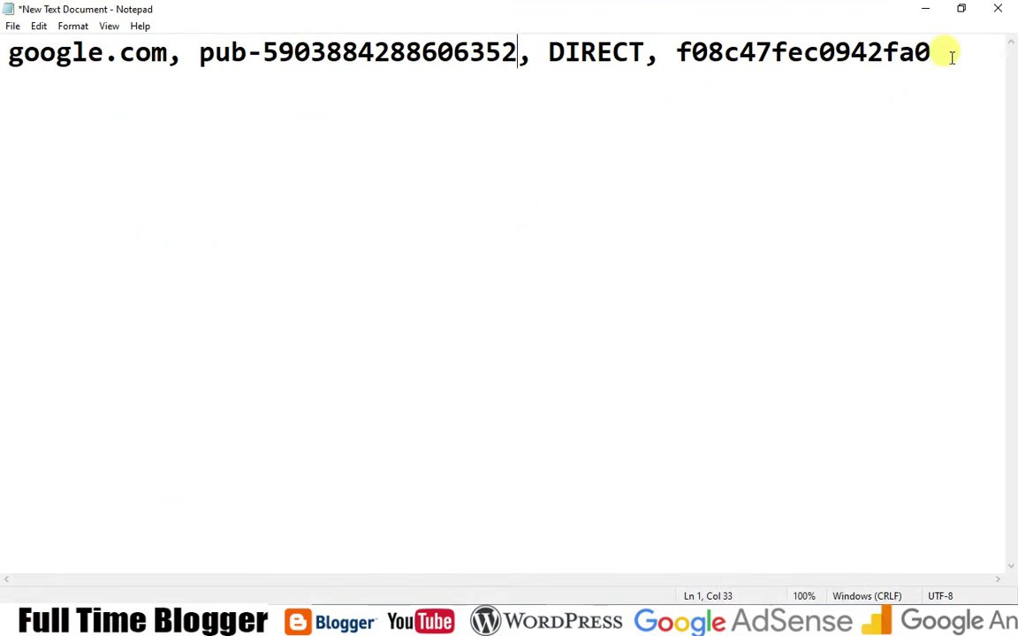
drag(948, 58, 5, 62)
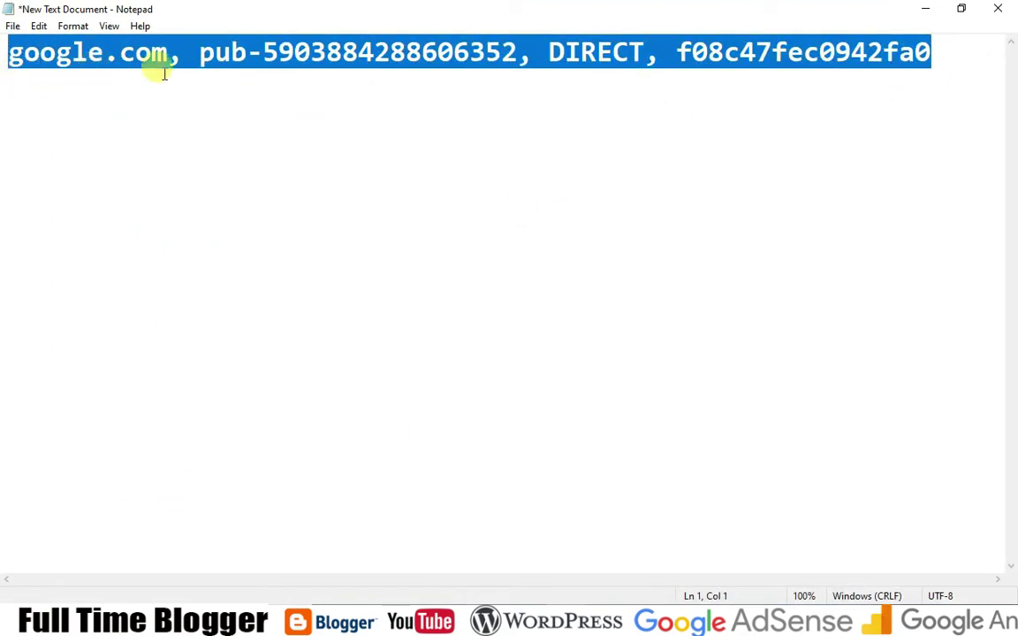
right_click(245, 71)
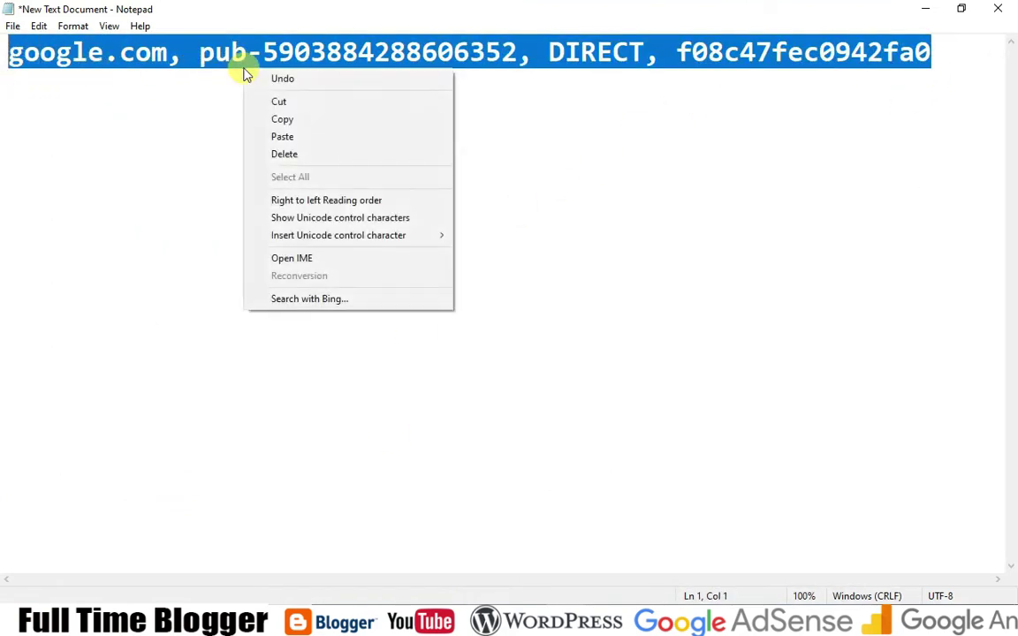
click(311, 120)
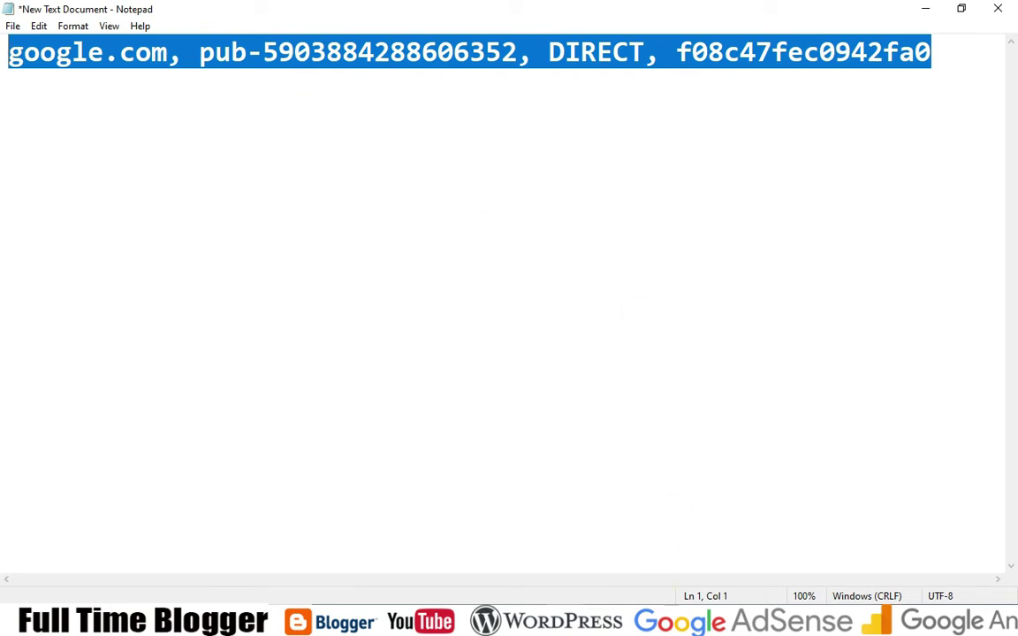
key(alt+Tab)
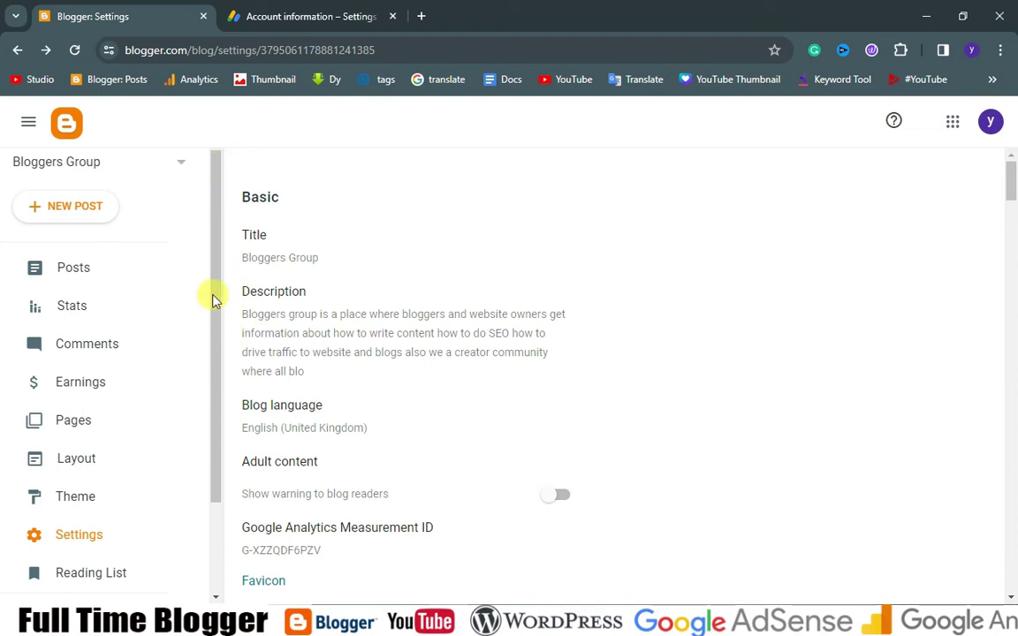
Open Blogger Settings and scroll to Monetisation, where custom ads.txt is enabled.
drag(212, 295, 221, 377)
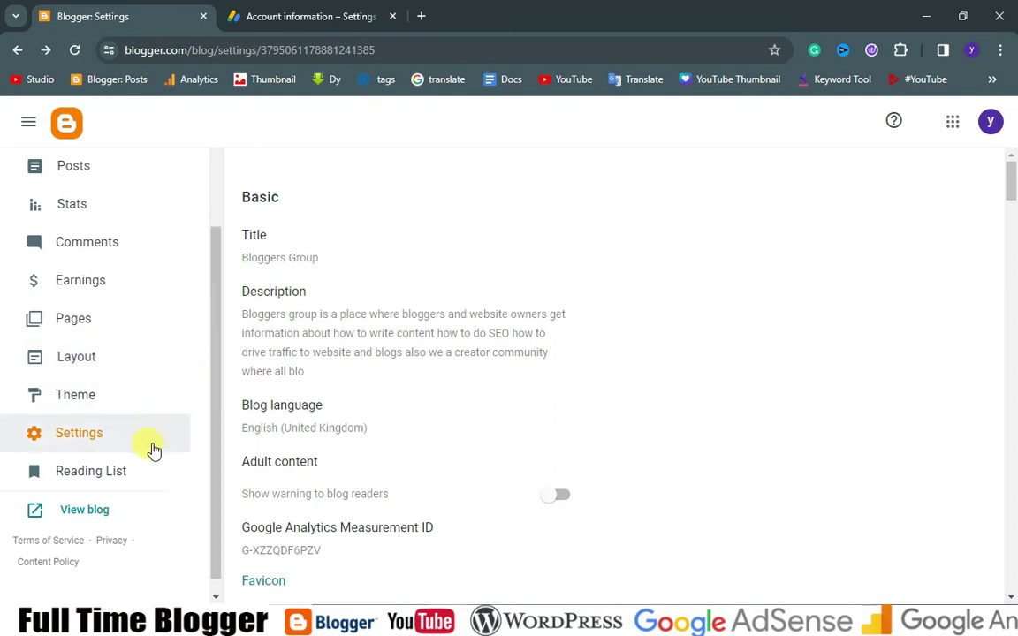
click(80, 440)
drag(1010, 177, 1010, 510)
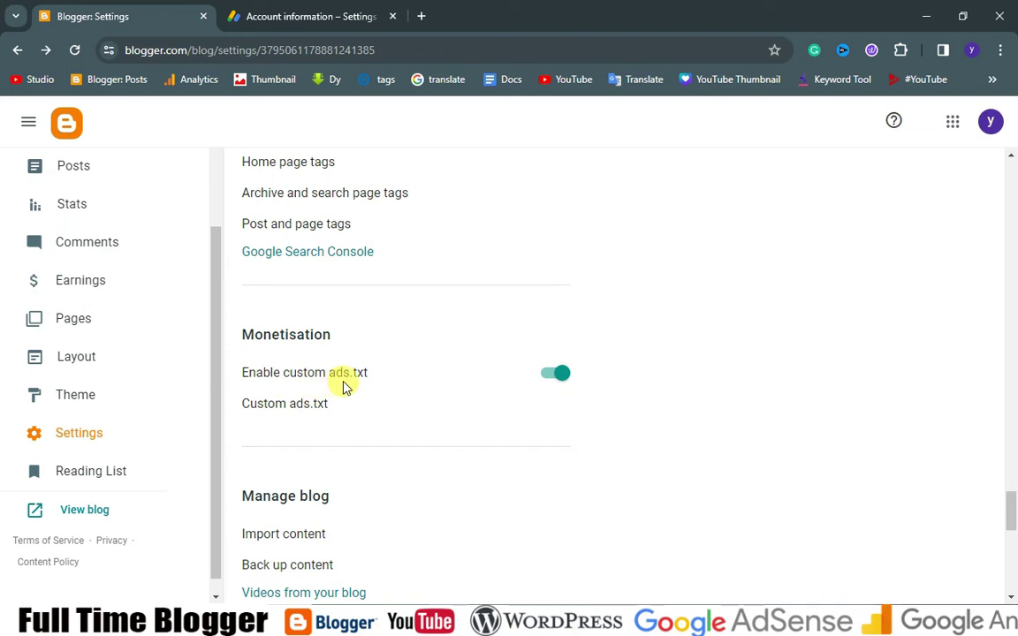
click(299, 410)
Paste the AdSense publisher line into Blogger's custom ads.txt field and save it.
click(417, 345)
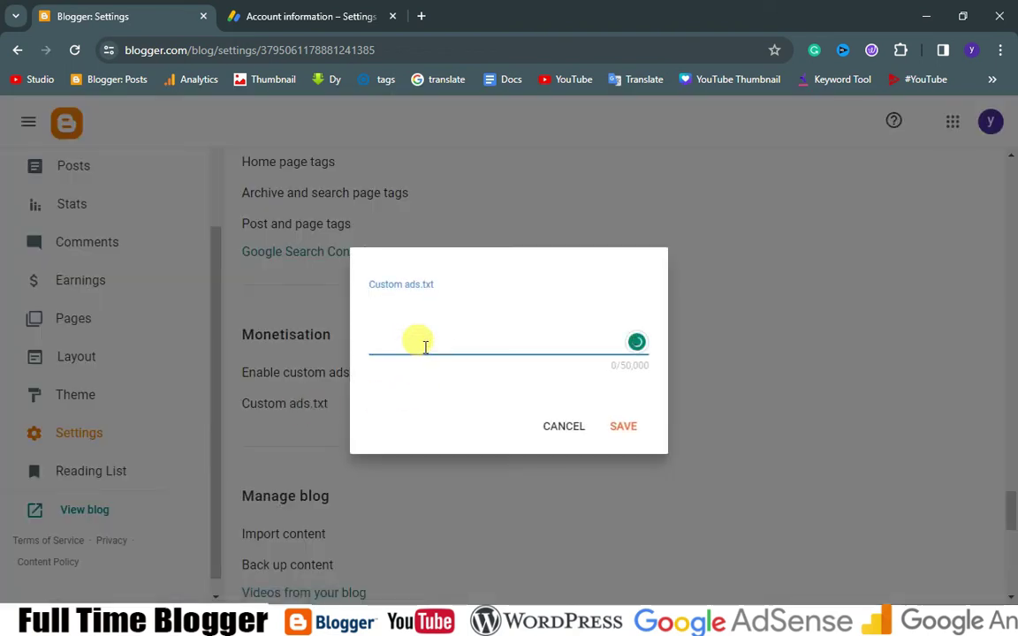
key(ctrl+v)
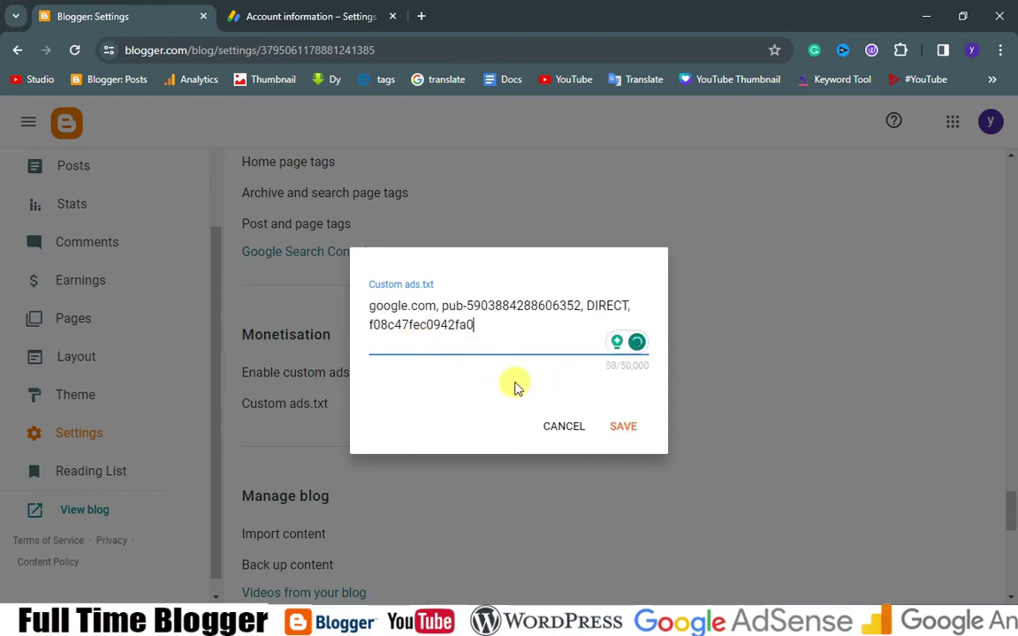
click(620, 428)
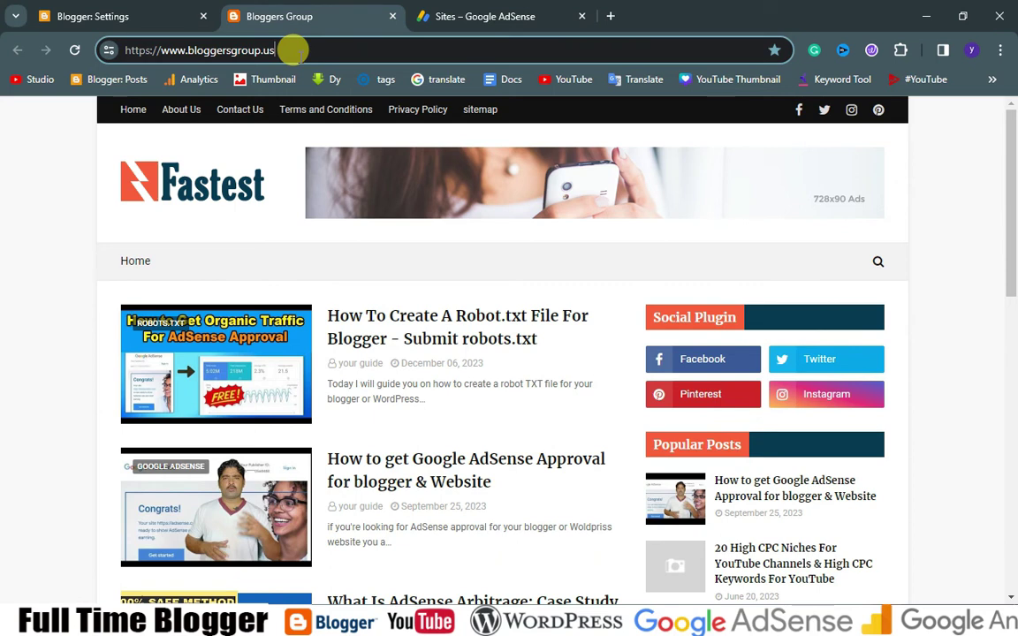
Start appending /ads.txt to the blog's address in the Chrome address bar.
click(292, 50)
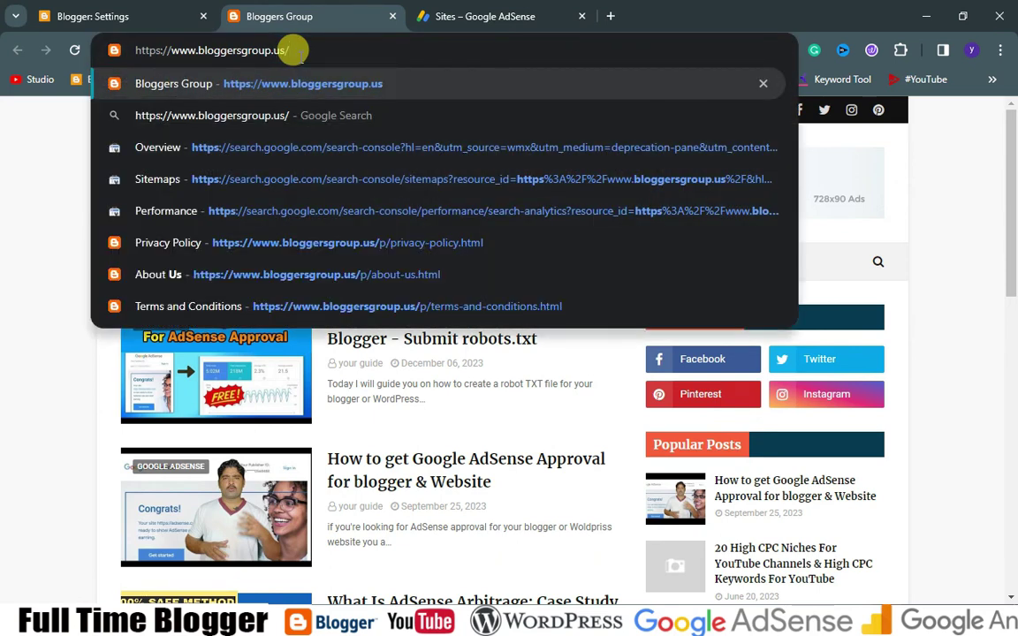
text(ad)
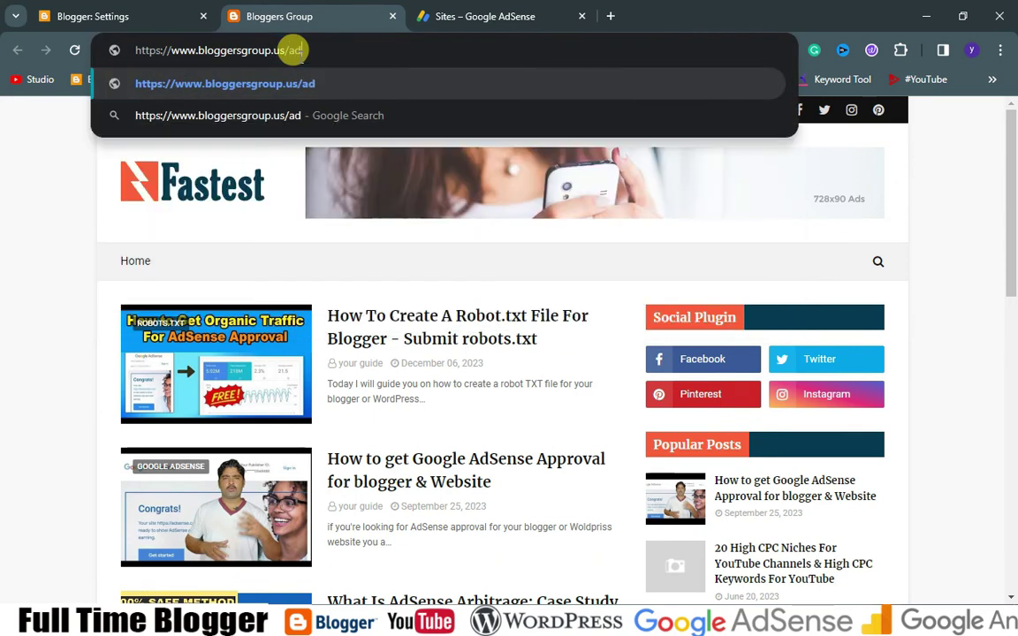
text(s)
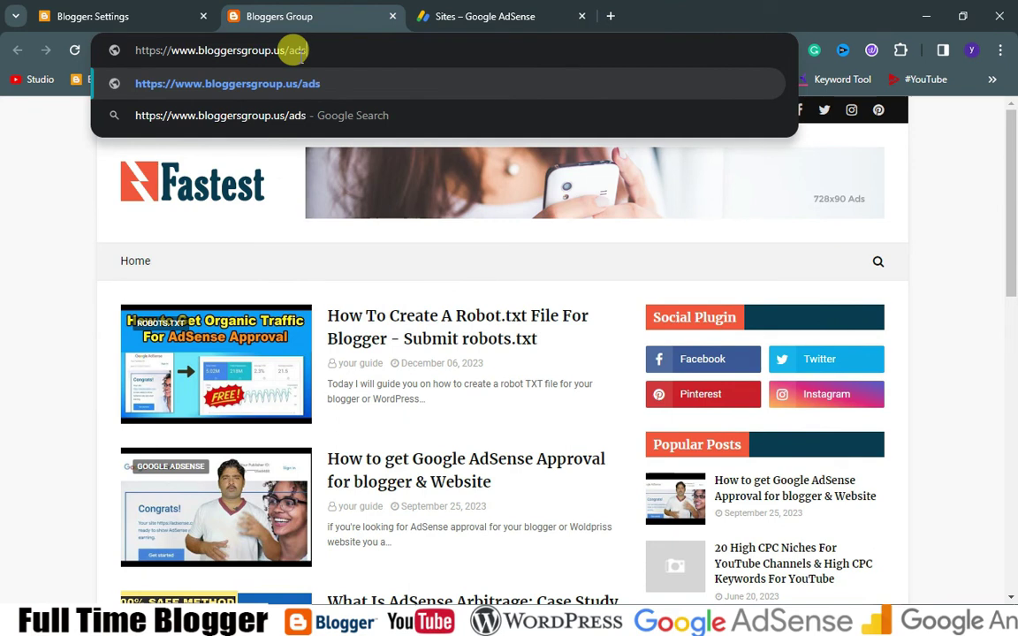
text(.t)
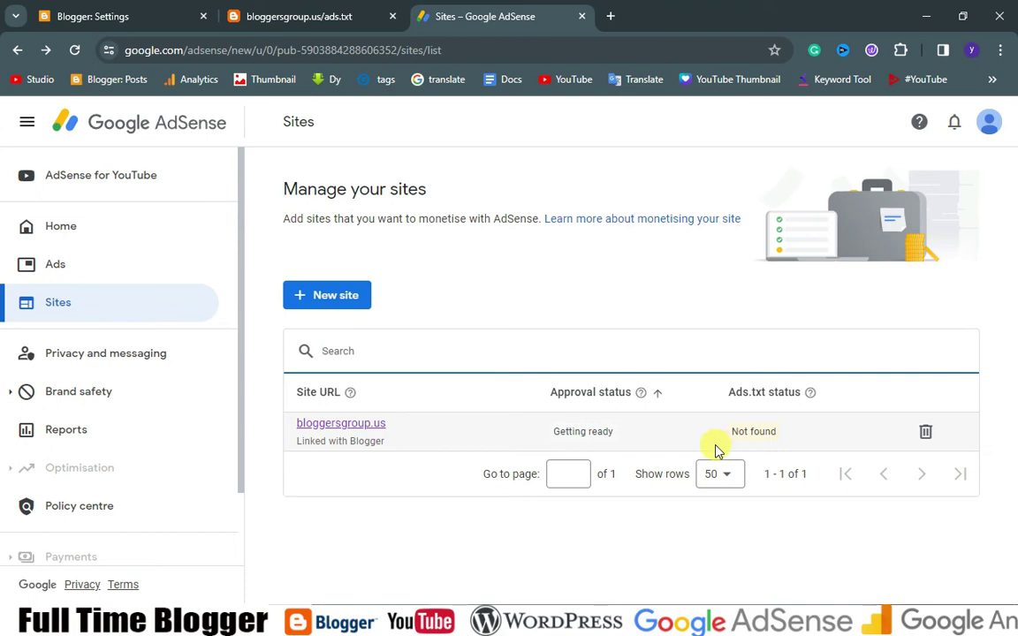
Reload the AdSense Sites page and confirm bloggersgroup.us's ads.txt status is still Not found.
click(738, 429)
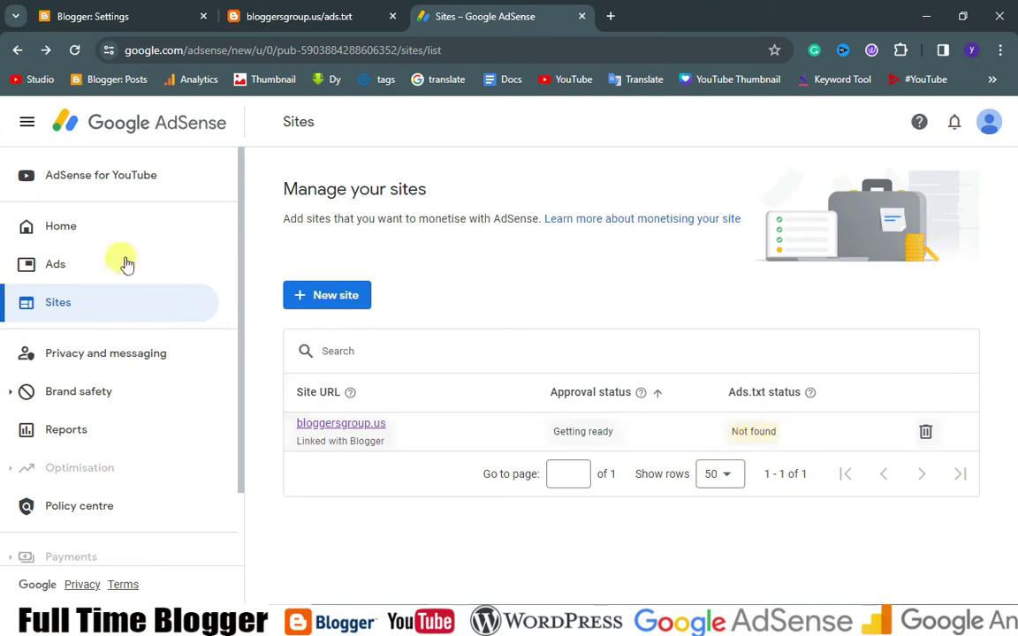
click(71, 50)
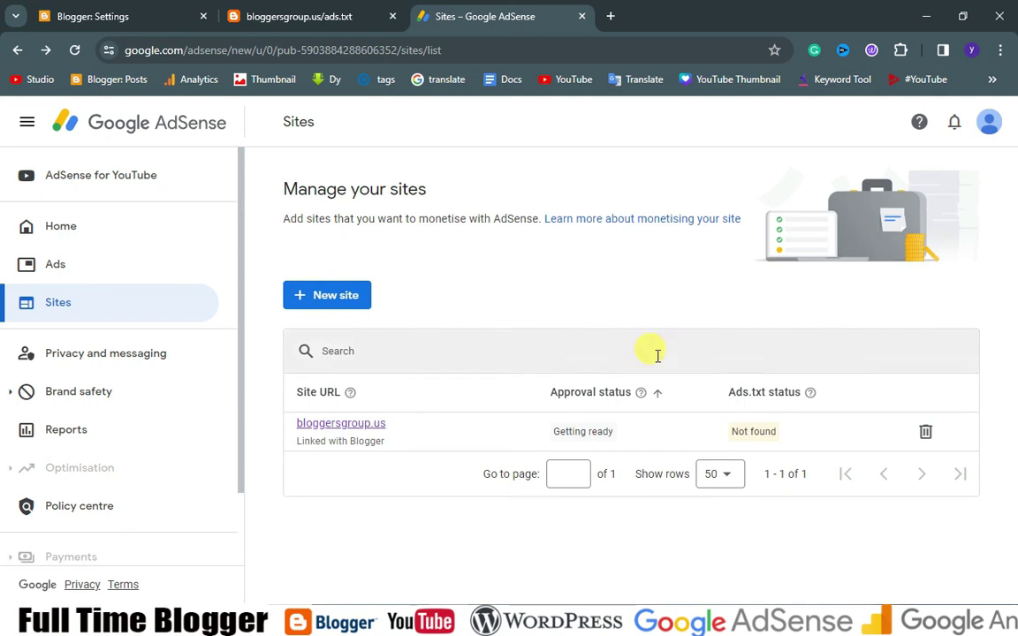
double_click(765, 431)
drag(714, 437, 698, 436)
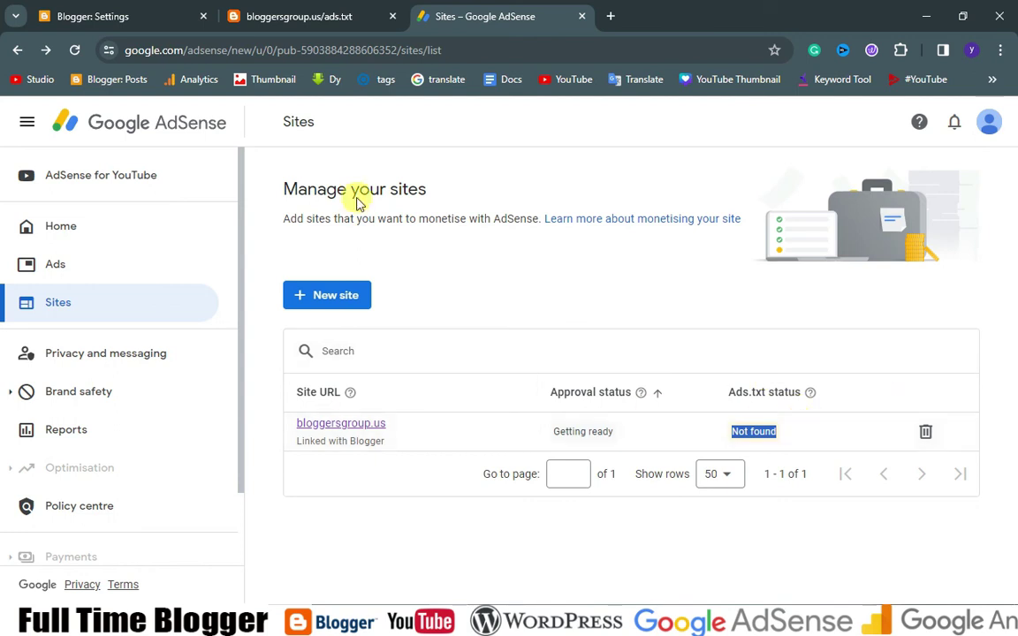
click(314, 13)
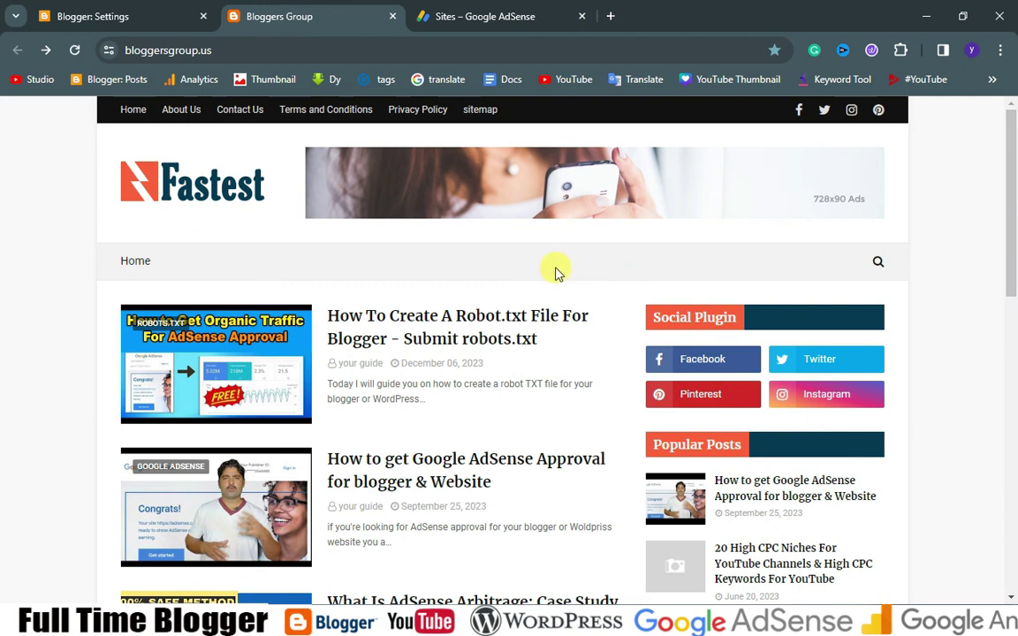
Return to the AdSense Sites tab and highlight bloggersgroup.us's still Not found ads.txt status.
click(442, 16)
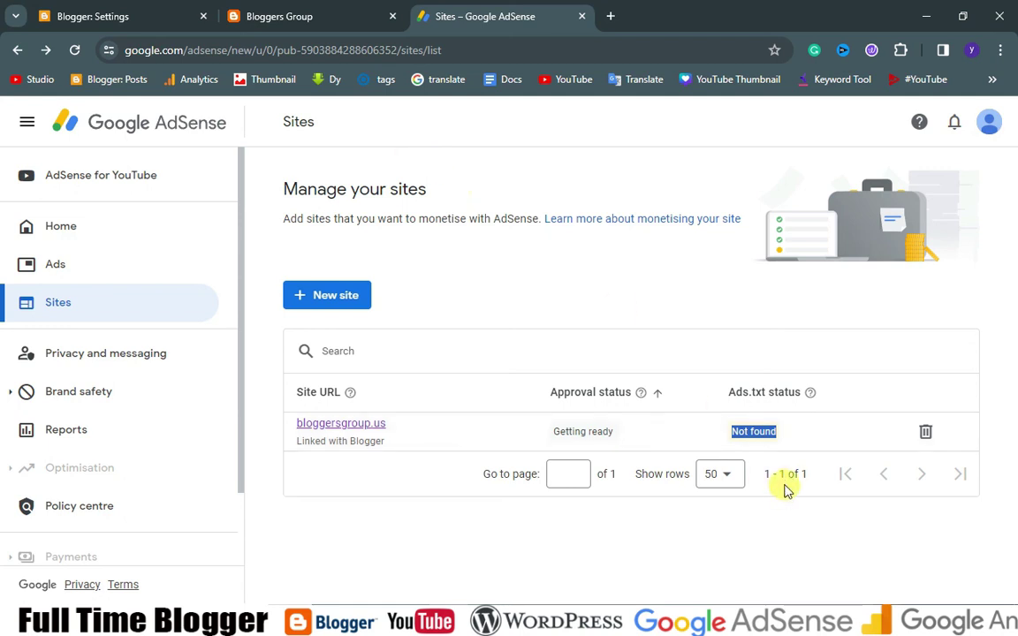
drag(732, 432, 776, 434)
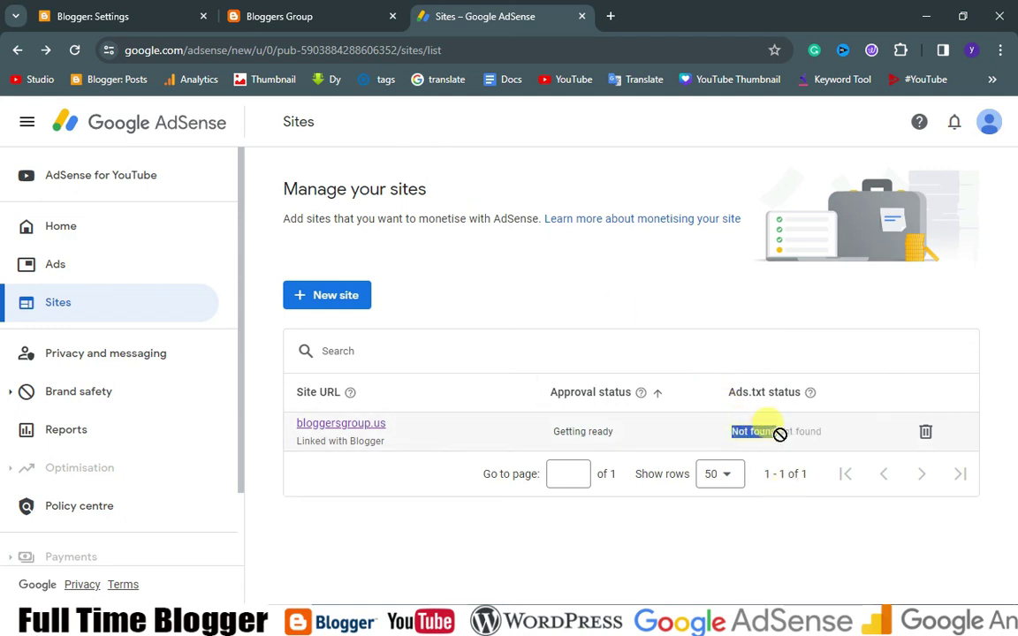